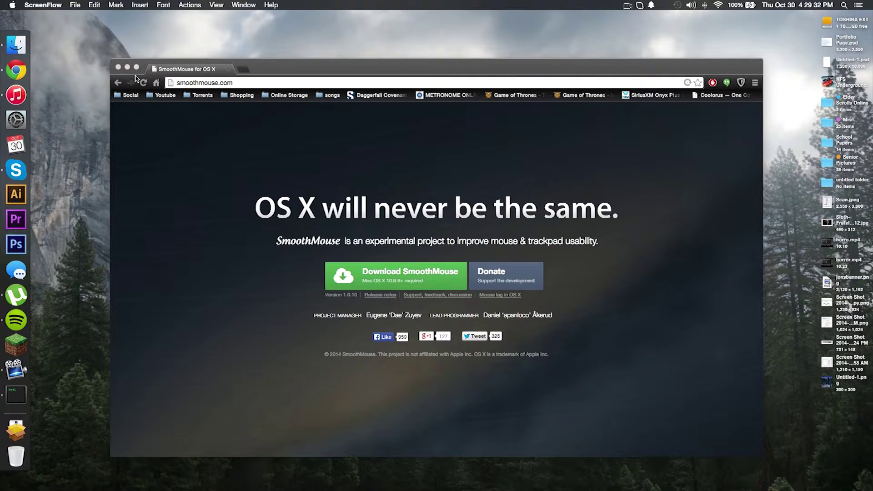
# - Hide the smoothmouse.com Chrome window to leave only the bare desktop
pyautogui.click(118, 67)
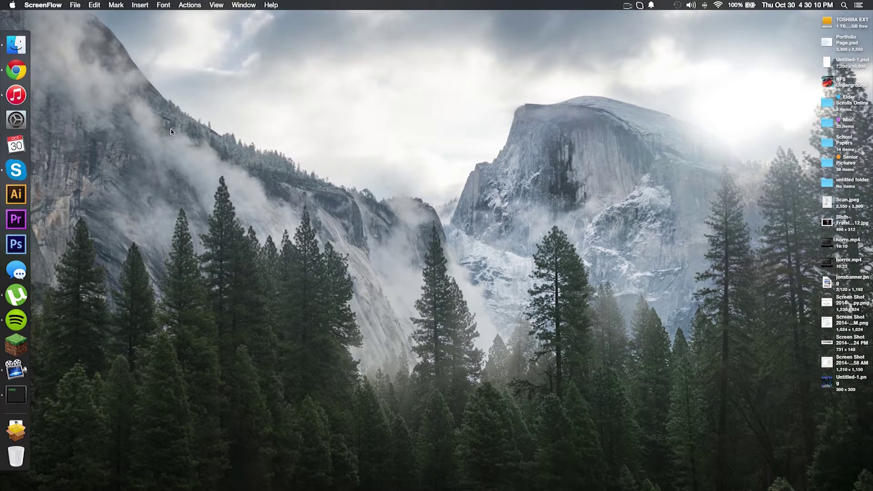
# - Open System Preferences, centre it, and show the Logitech Control Center pane listing Performance Mouse MX and K760
pyautogui.click(12, 6)
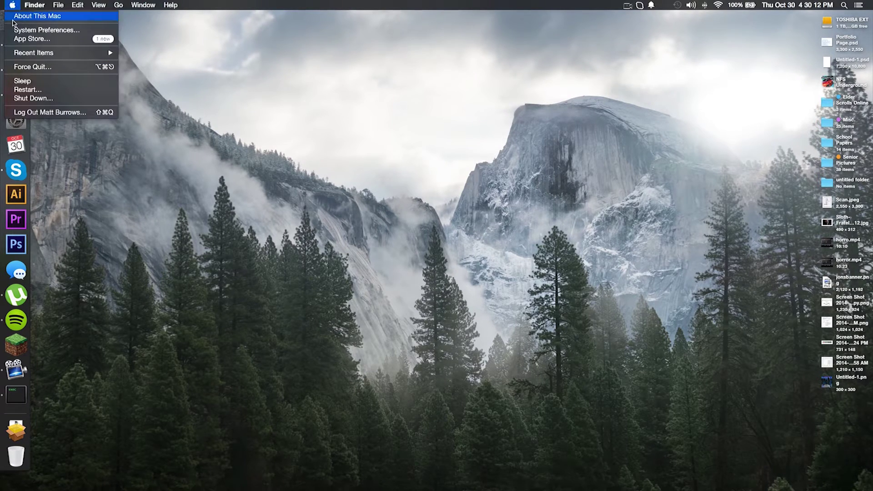
pyautogui.click(33, 31)
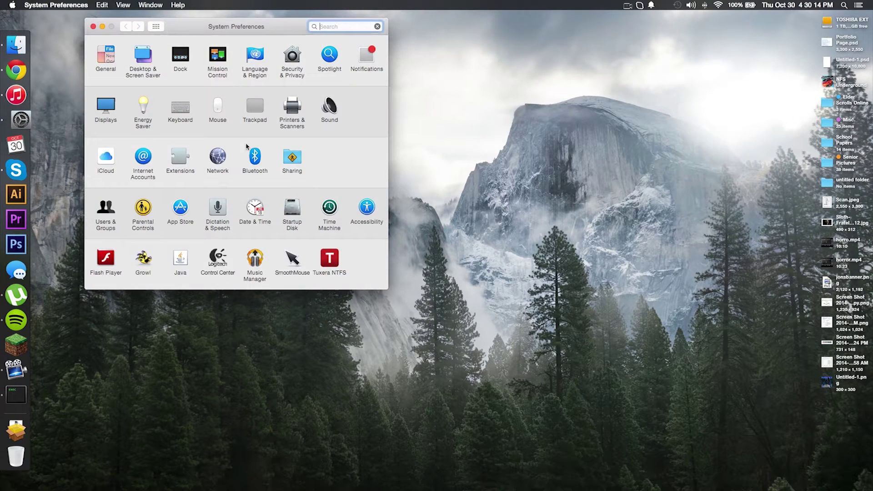
pyautogui.moveTo(284, 25); pyautogui.dragTo(447, 88)
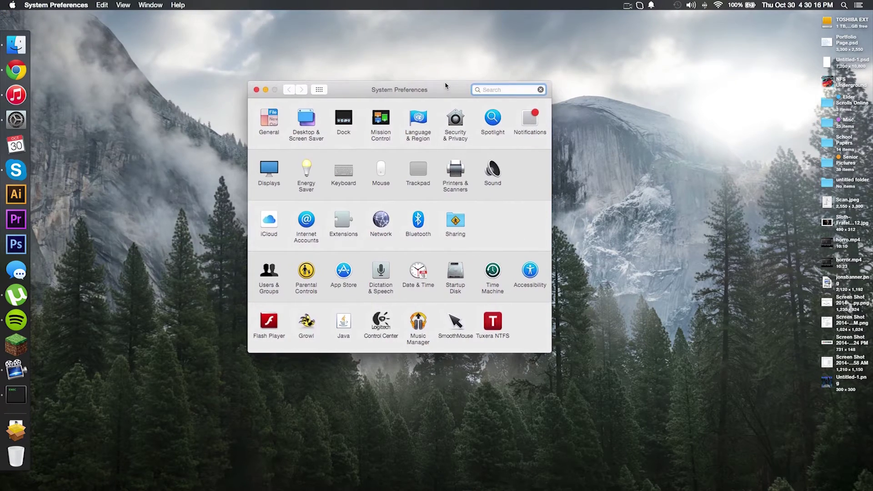
pyautogui.click(386, 323)
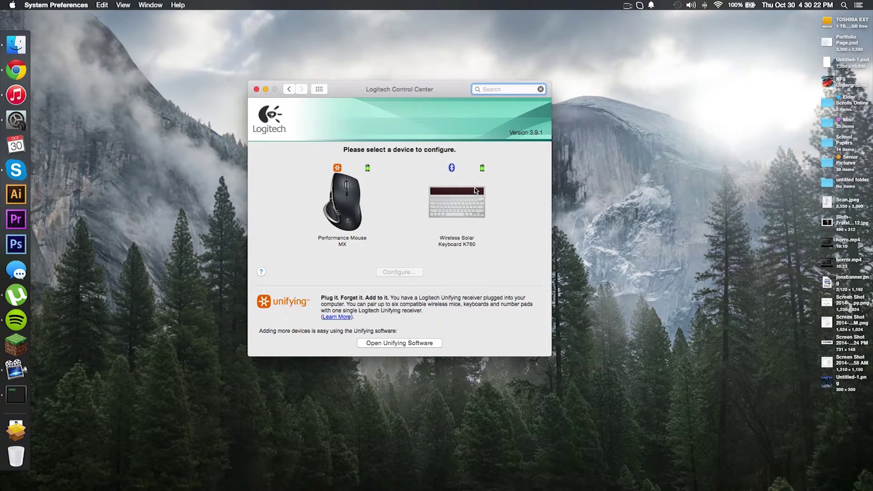
# - Inspect the Performance Mouse MX button configuration, then go back to the System Preferences overview grid
pyautogui.click(341, 206)
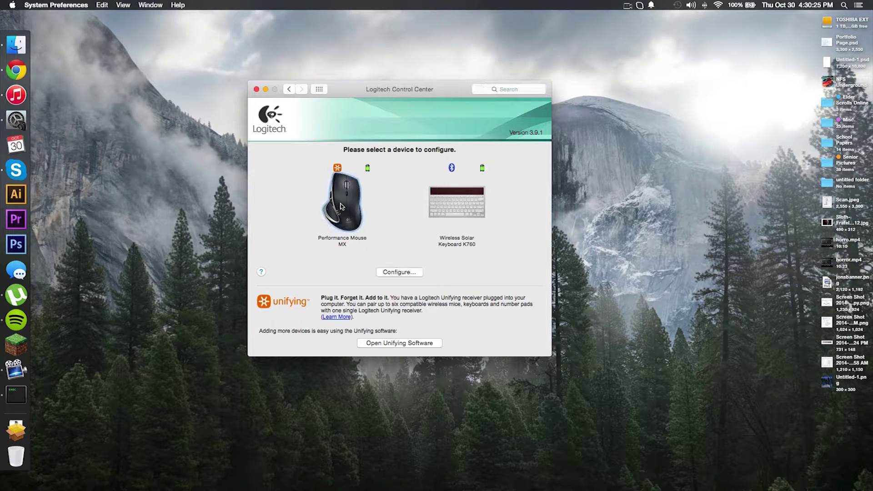
pyautogui.click(397, 273)
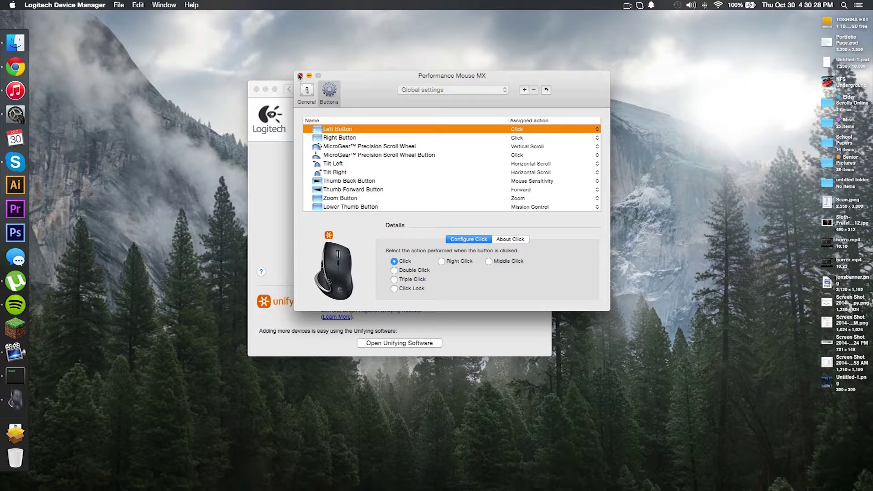
pyautogui.click(300, 75)
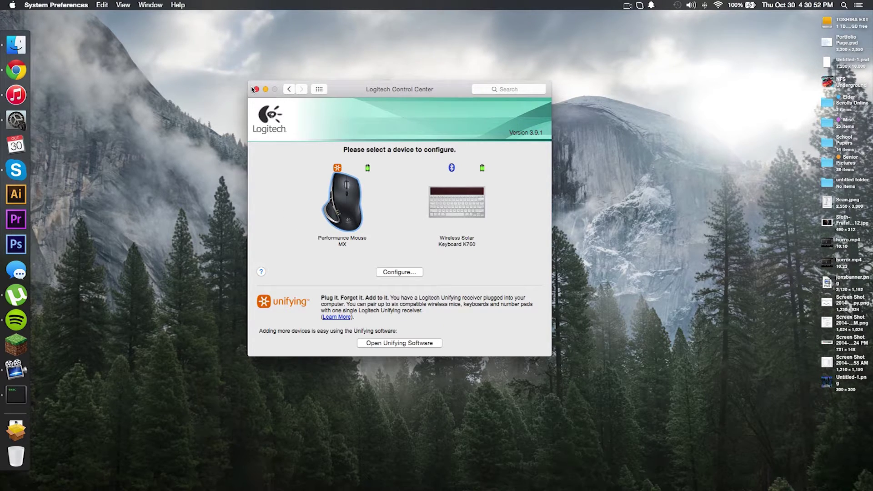
pyautogui.click(288, 89)
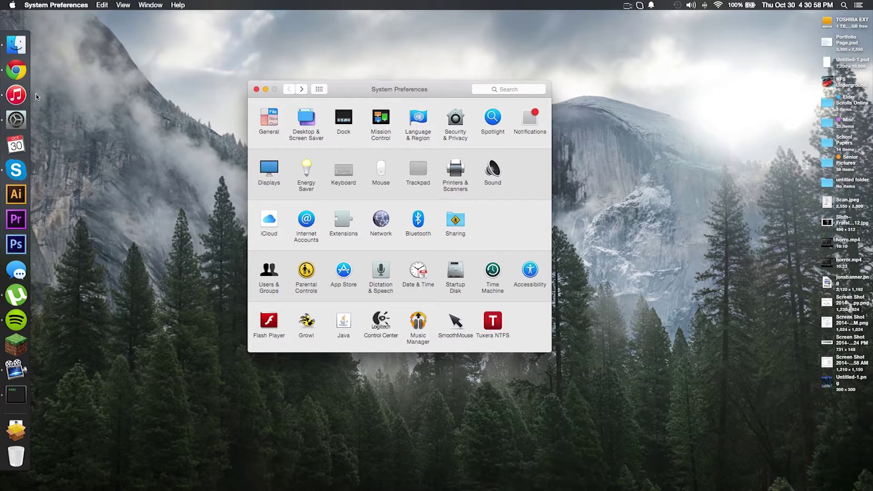
# - Restore the 'SmoothMouse for OS X' Chrome window from the Dock's window list
pyautogui.rightClick(16, 70)
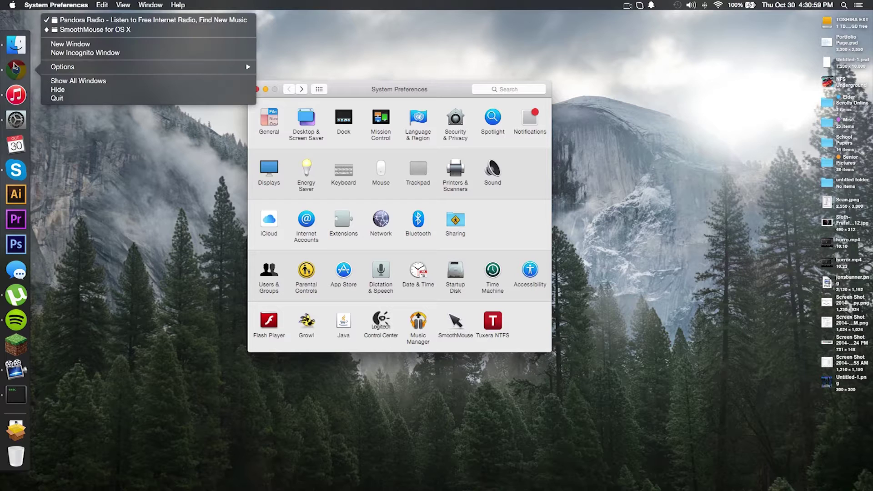
pyautogui.click(95, 30)
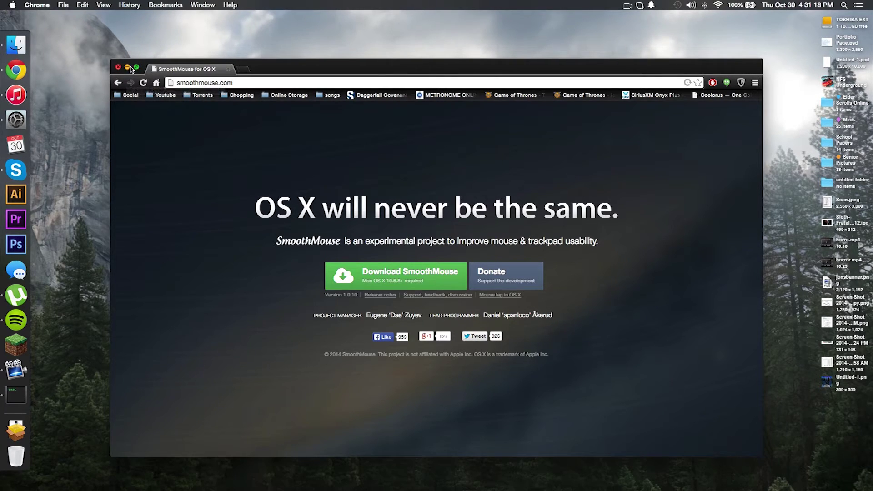
# - Minimize Chrome and reopen System Preferences, passing through Logitech Control Center back to the overview
pyautogui.click(127, 67)
pyautogui.click(12, 5)
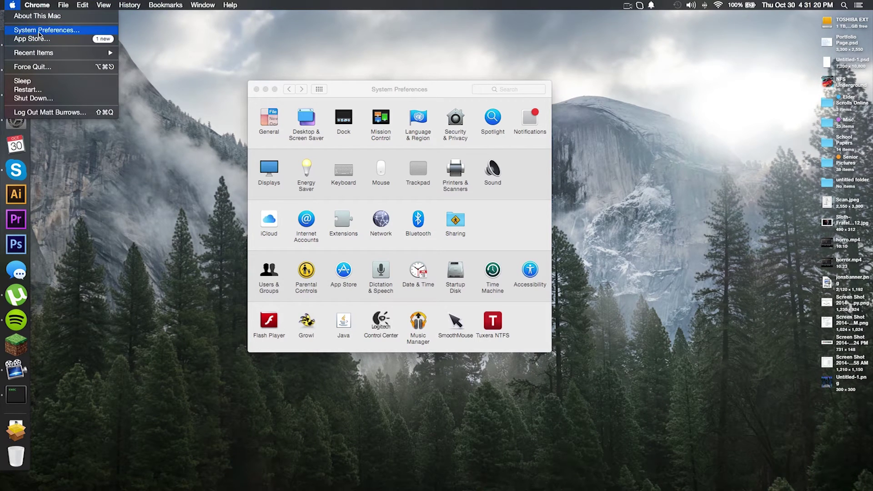
pyautogui.click(39, 30)
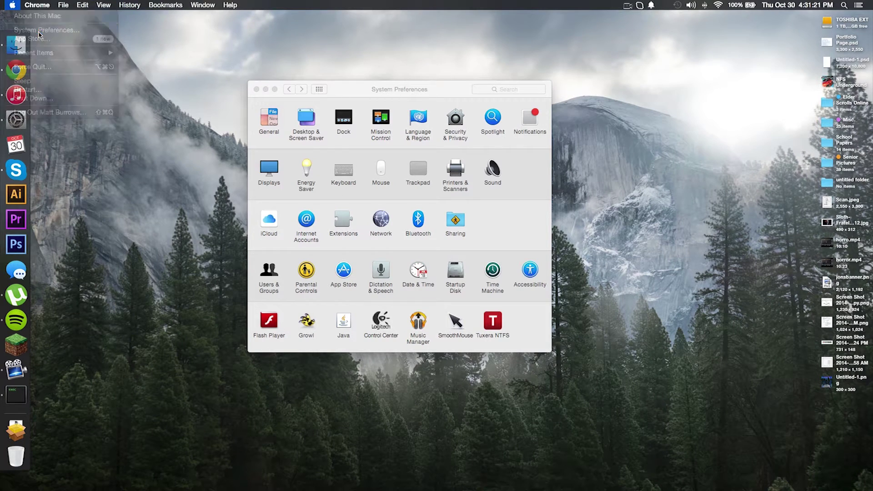
pyautogui.click(376, 322)
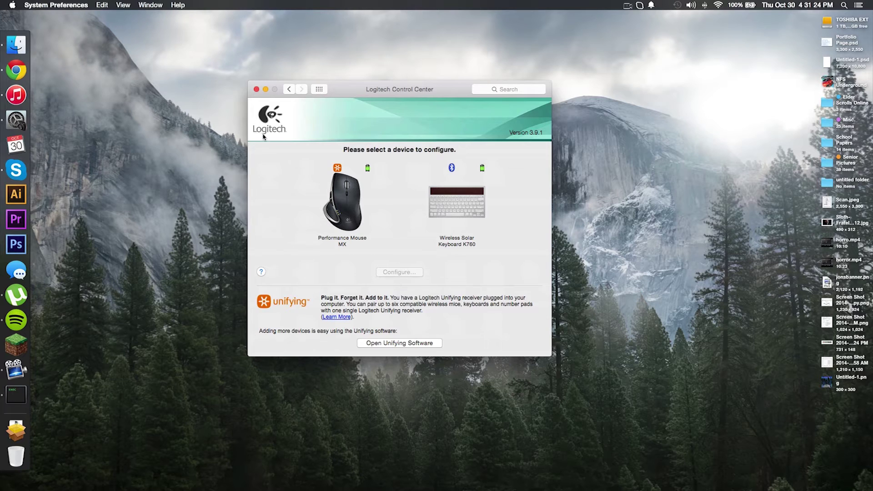
pyautogui.click(289, 89)
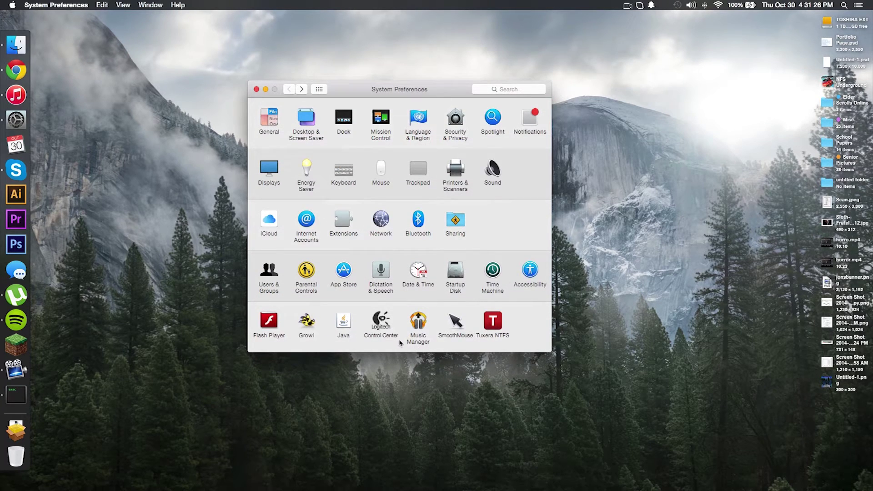
# - Open the SmoothMouse pane, check its Trackpad tab, and return to the Mouse tab
pyautogui.click(455, 320)
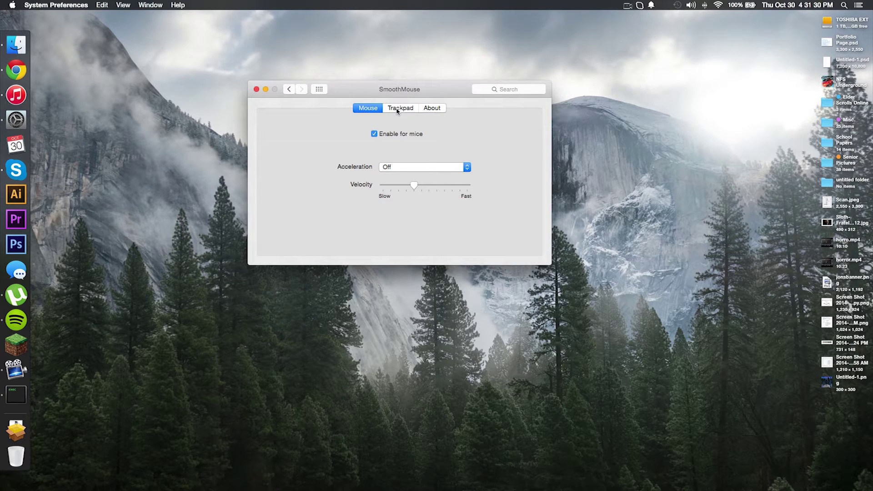
pyautogui.click(397, 111)
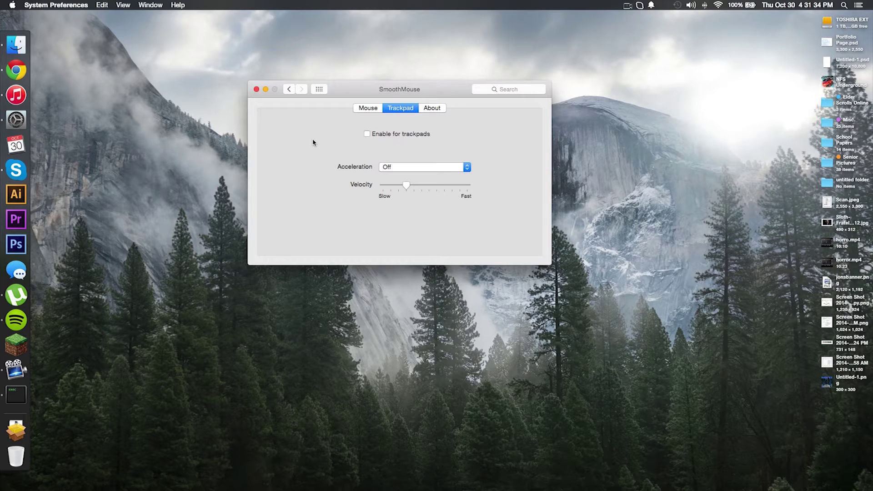
pyautogui.click(380, 110)
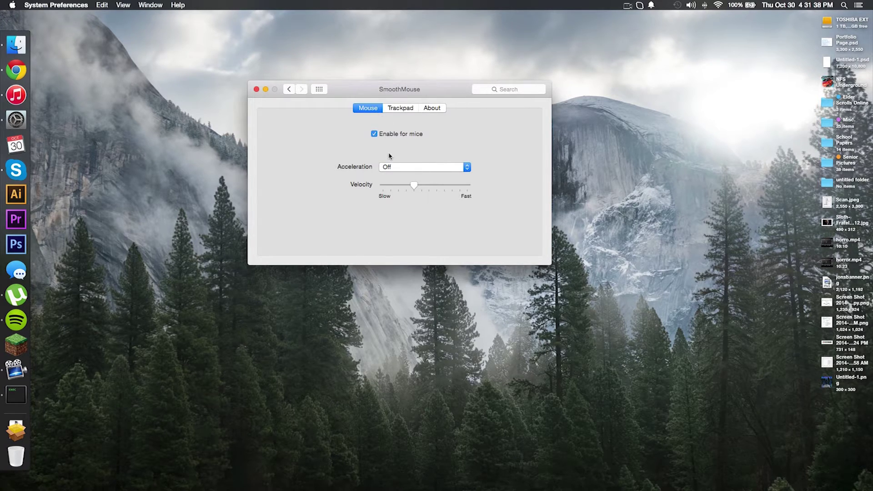
# - Try the Acceleration options Like in Windows and Off, finally settling on Like in OS X
pyautogui.click(402, 169)
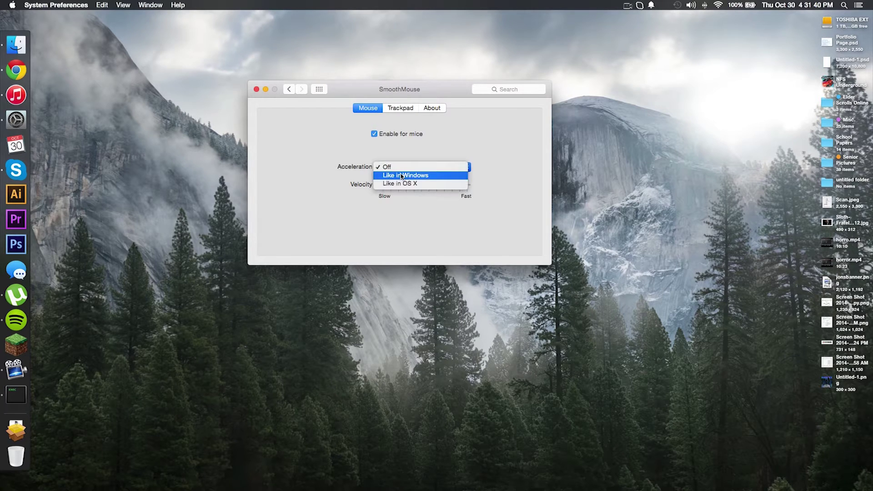
pyautogui.click(403, 185)
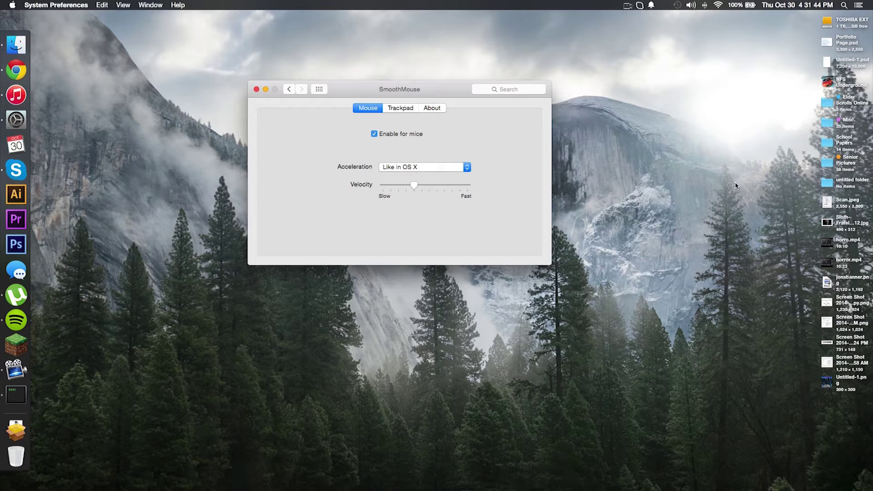
pyautogui.click(447, 168)
pyautogui.click(433, 159)
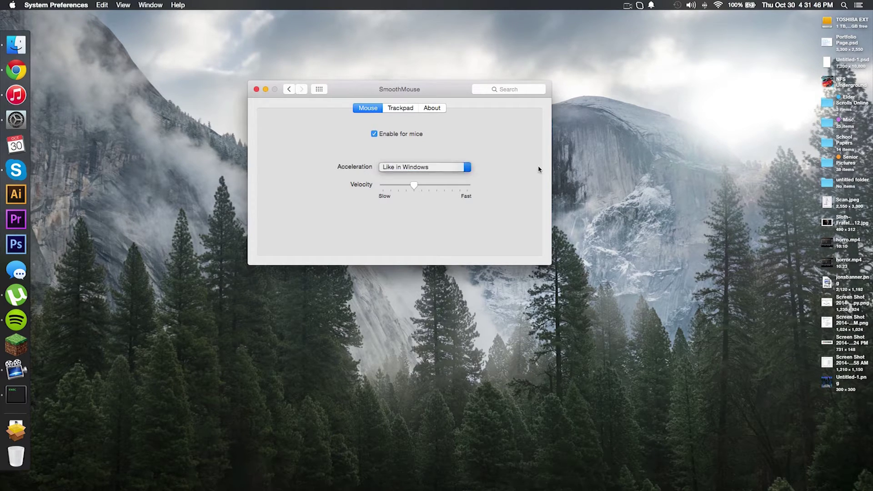
pyautogui.click(466, 172)
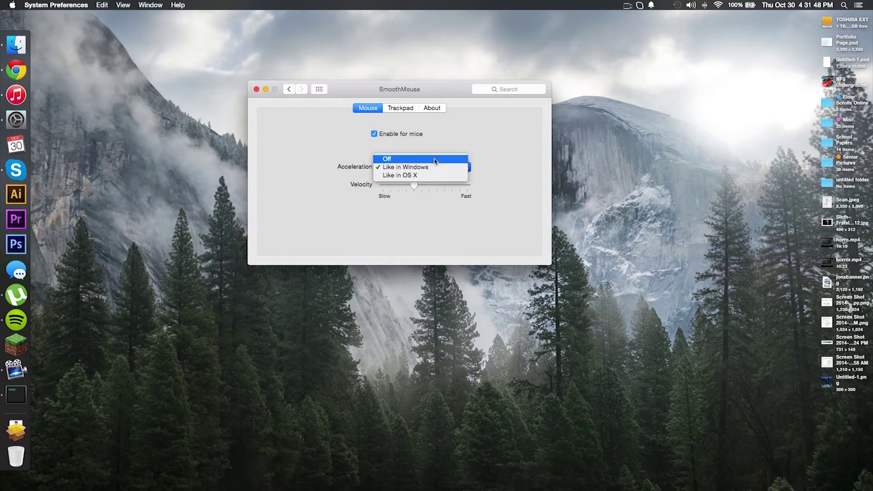
pyautogui.click(434, 159)
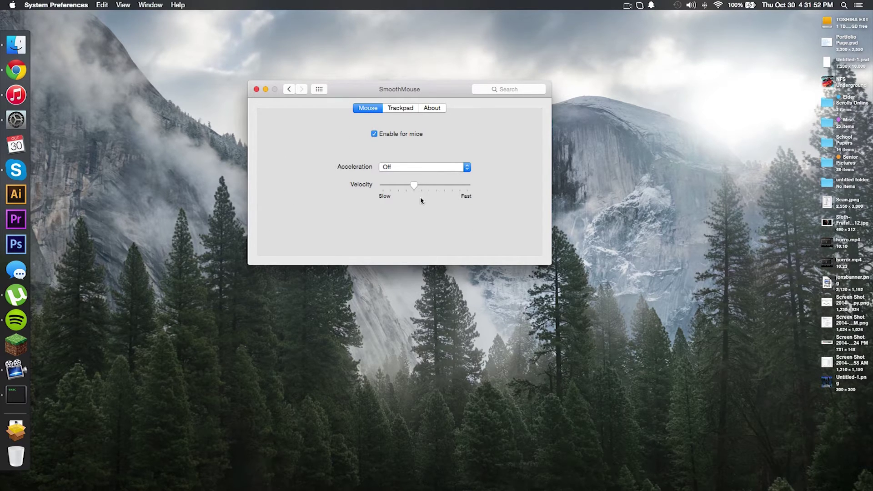
pyautogui.click(444, 170)
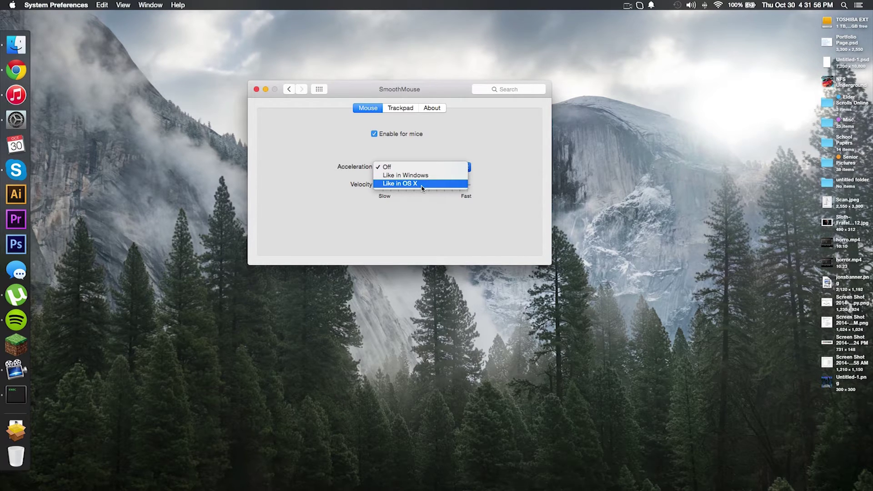
pyautogui.click(421, 184)
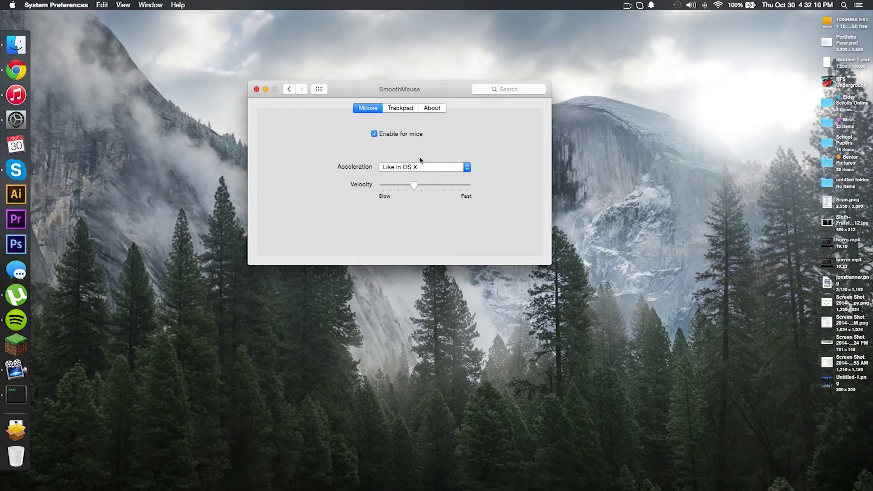
# - Set the SmoothMouse Velocity slider slightly slower, then bring Chrome's SmoothMouse for OS X window forward
pyautogui.click(421, 186)
pyautogui.click(406, 185)
pyautogui.moveTo(458, 96)
pyautogui.mouseDown()
pyautogui.moveTo(463, 62)
pyautogui.moveTo(482, 46)
pyautogui.mouseUp()
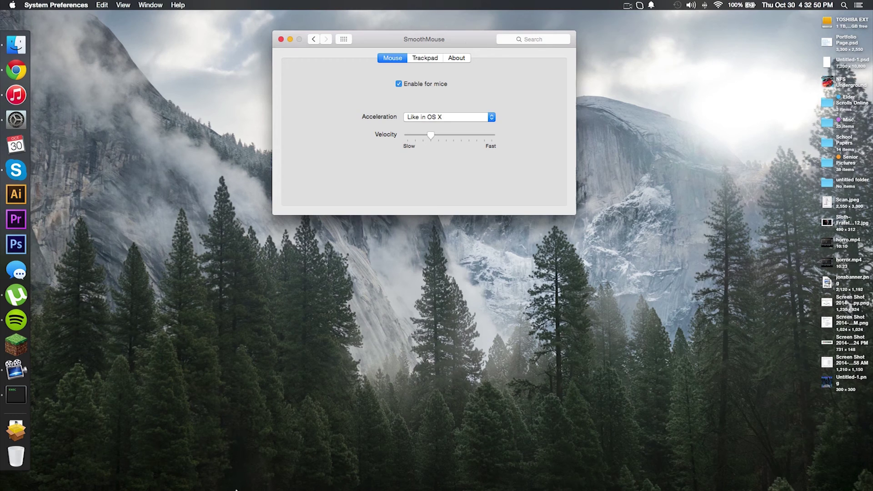
pyautogui.rightClick(20, 75)
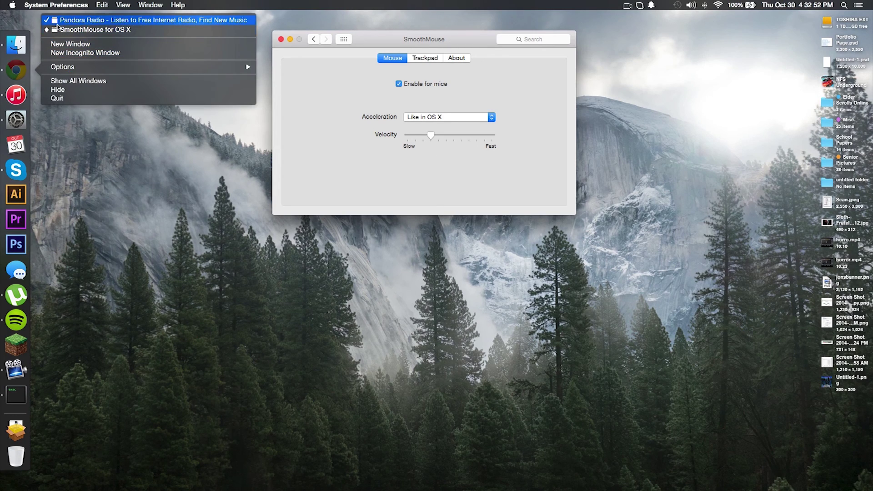
pyautogui.click(57, 27)
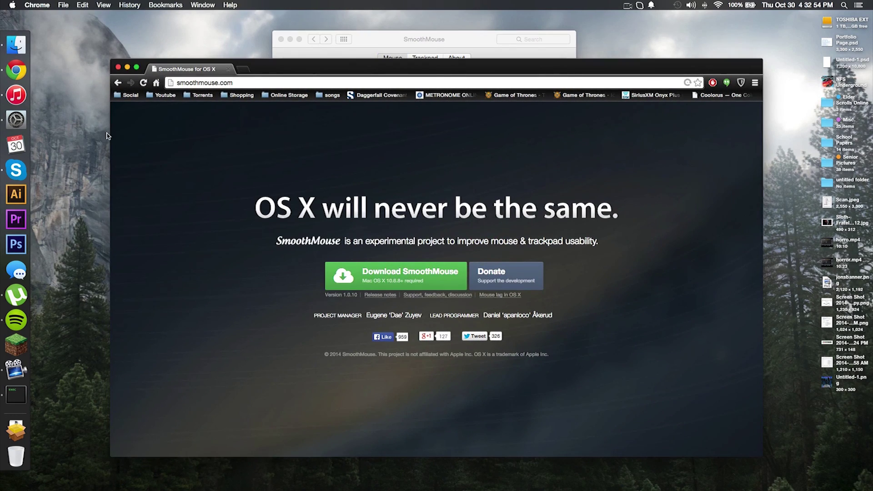